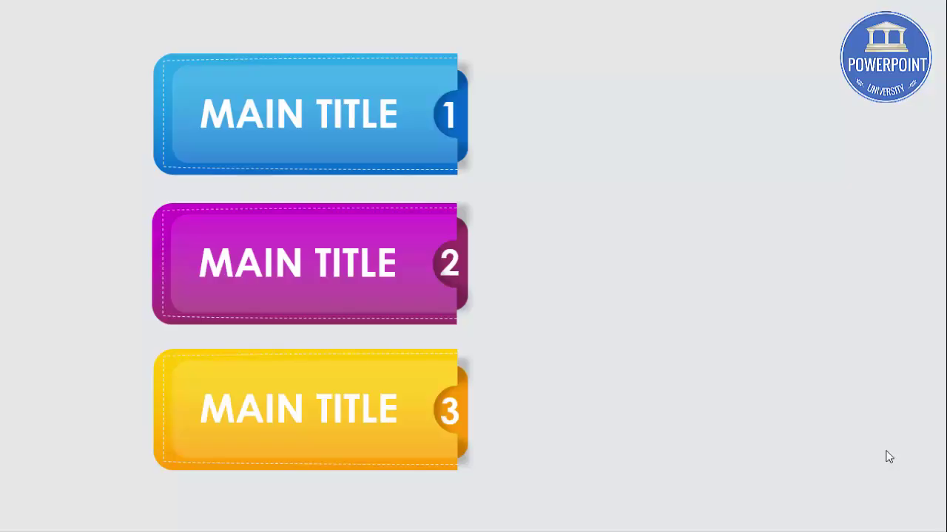
- Slide out the first two tabs' text cards, then advance to the slide with bars 01–03
{"action": "left_click", "coordinate": [702, 283]}
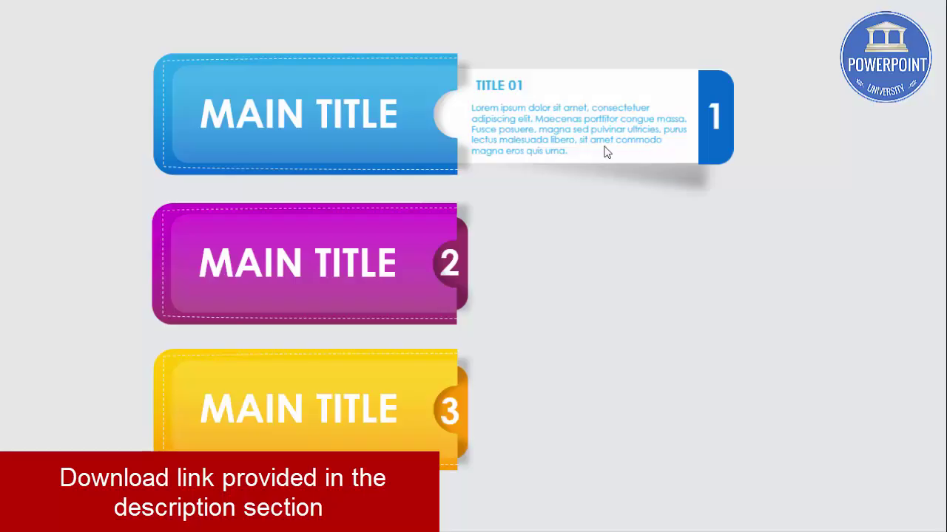
{"action": "left_click", "coordinate": [788, 237]}
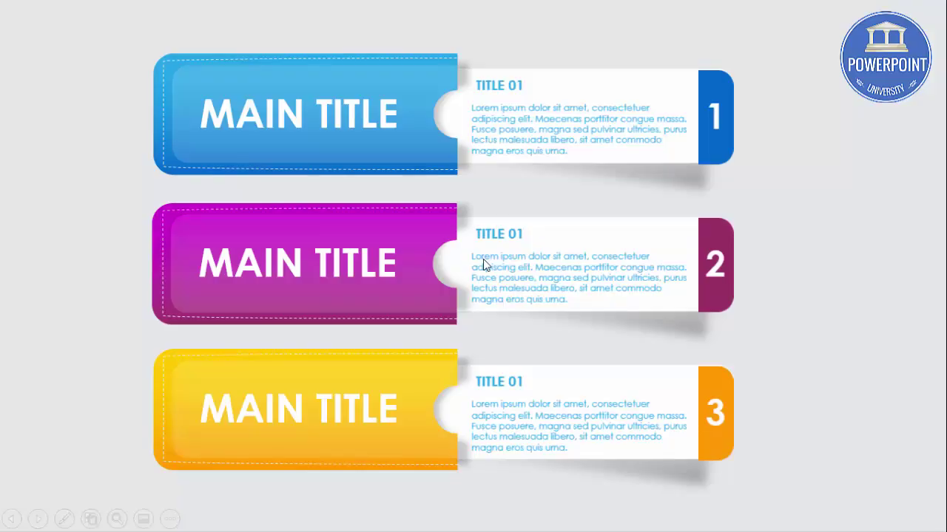
{"action": "left_click", "coordinate": [820, 332]}
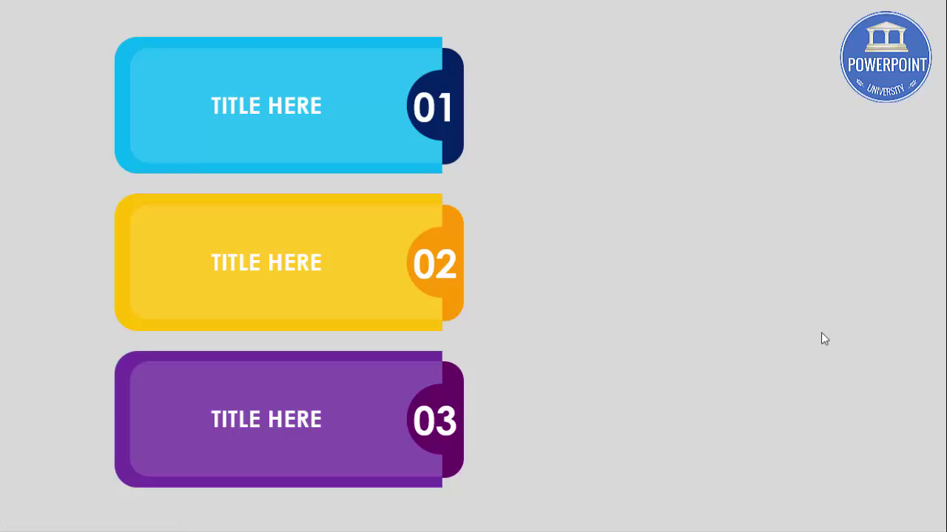
- Play the sliding text card animations for the 01 and 02 bars
{"action": "key", "text": "Right"}
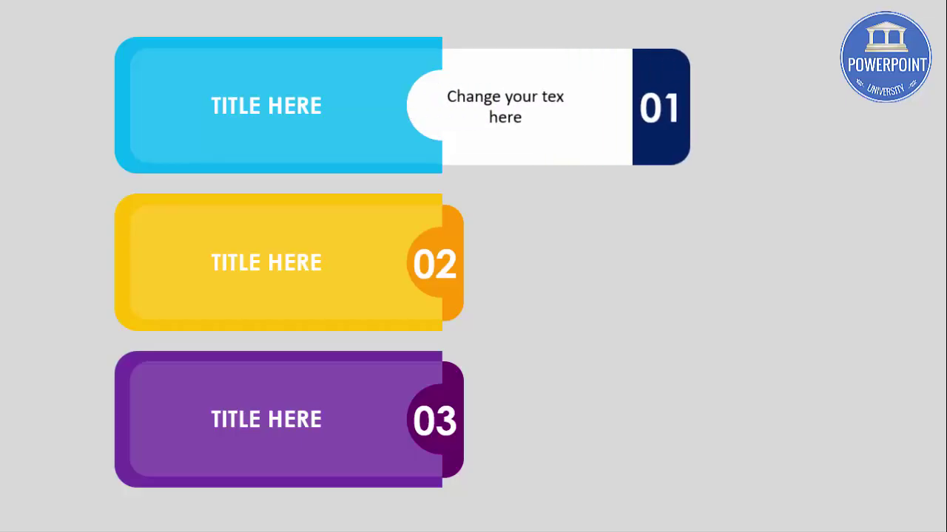
{"action": "key", "text": "Right"}
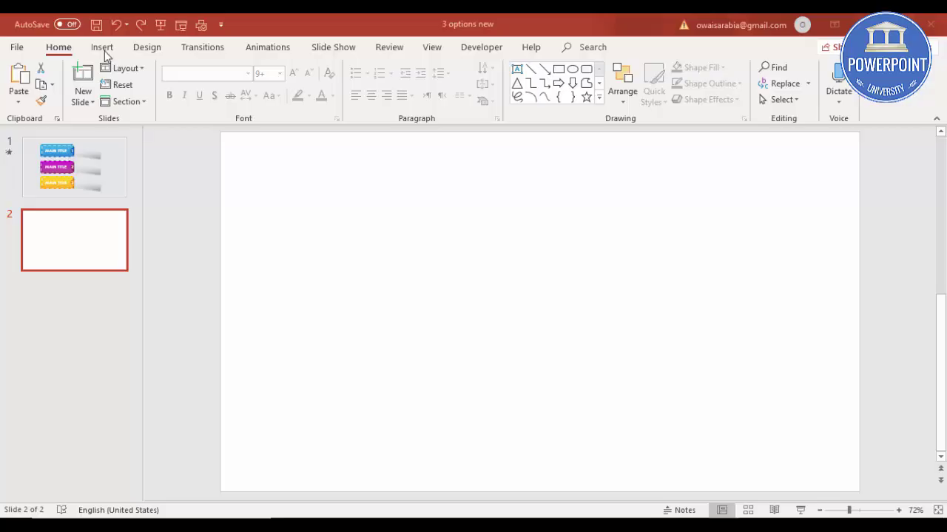
- Draw a Top Corners Rounded rectangle and rotate it left 90°
{"action": "left_click", "coordinate": [103, 48]}
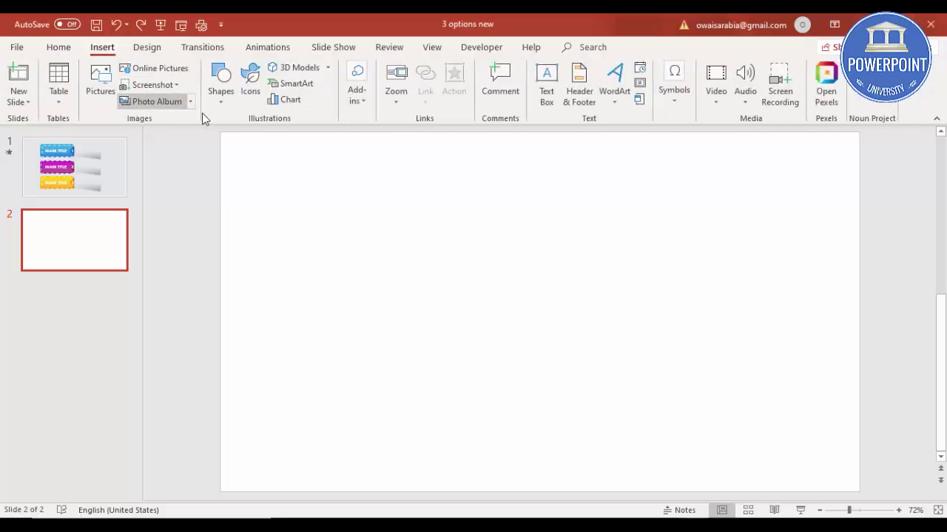
{"action": "left_click", "coordinate": [220, 83]}
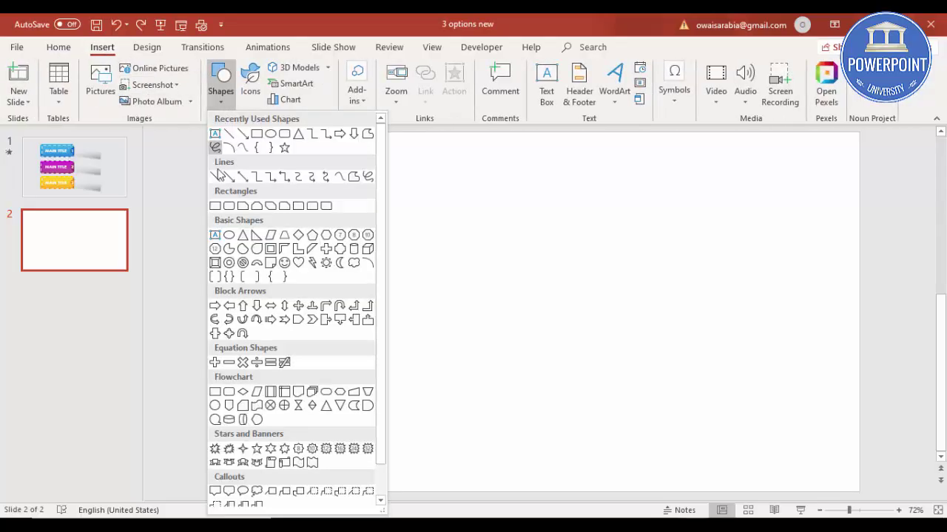
{"action": "left_click", "coordinate": [317, 213]}
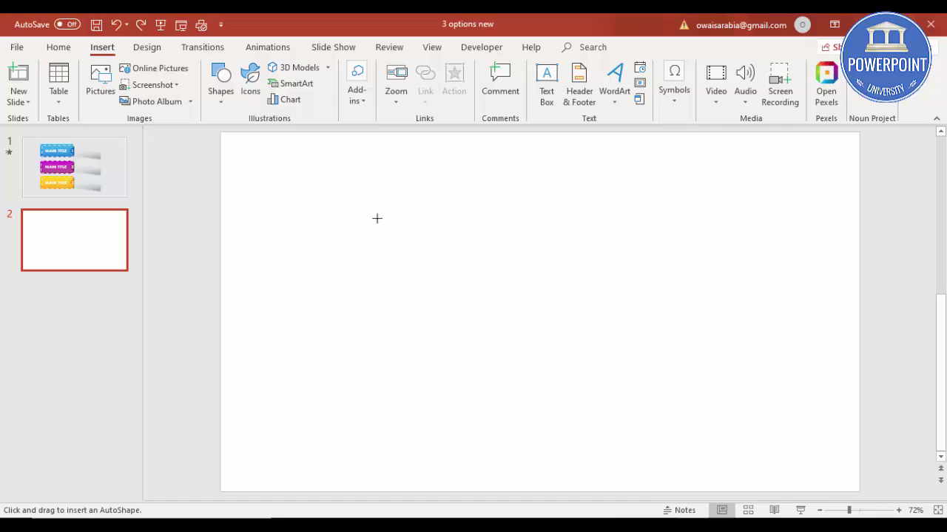
{"action": "mouse_move", "coordinate": [446, 195]}
{"action": "left_mouse_down"}
{"action": "mouse_move", "coordinate": [528, 354]}
{"action": "mouse_move", "coordinate": [539, 401]}
{"action": "left_mouse_up"}
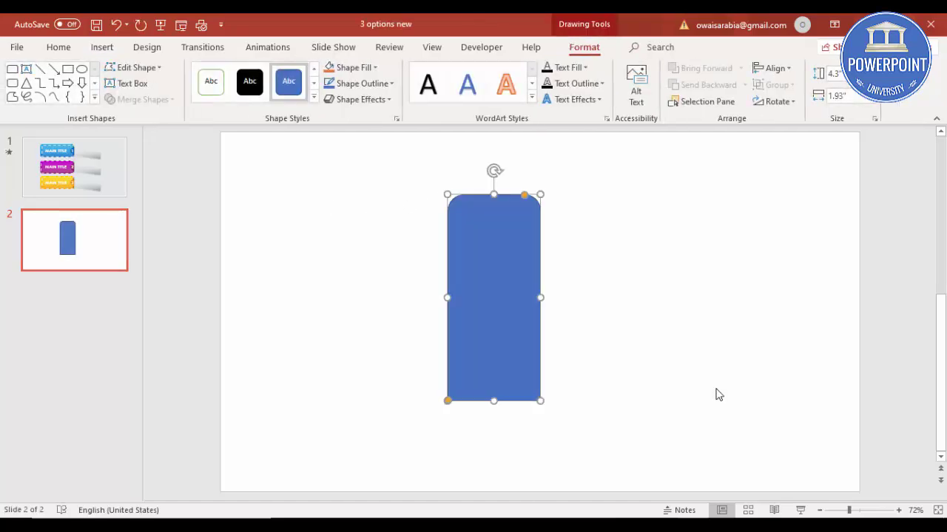
{"action": "left_click", "coordinate": [772, 104]}
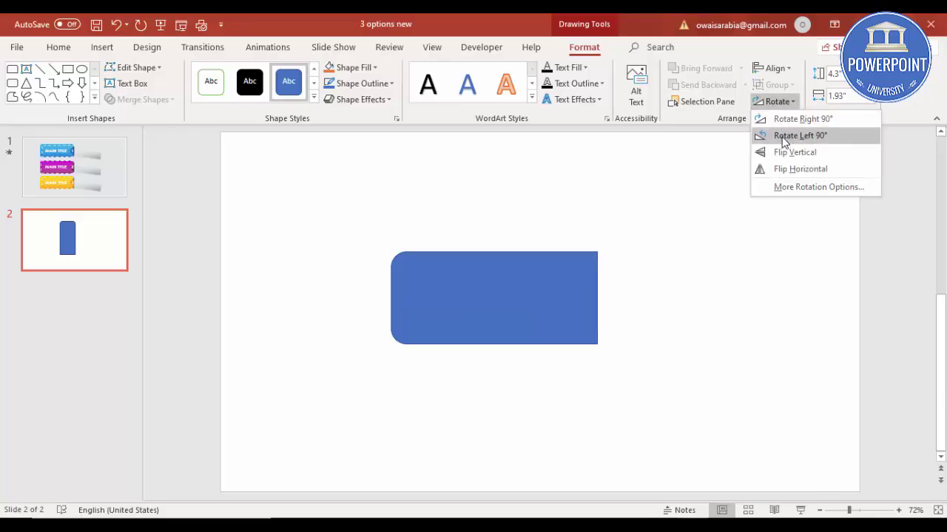
{"action": "left_click", "coordinate": [784, 137]}
- Move the rectangle up-left, widen it to 4.61", and set No Outline
{"action": "left_click_drag", "start_coordinate": [493, 311], "coordinate": [409, 268]}
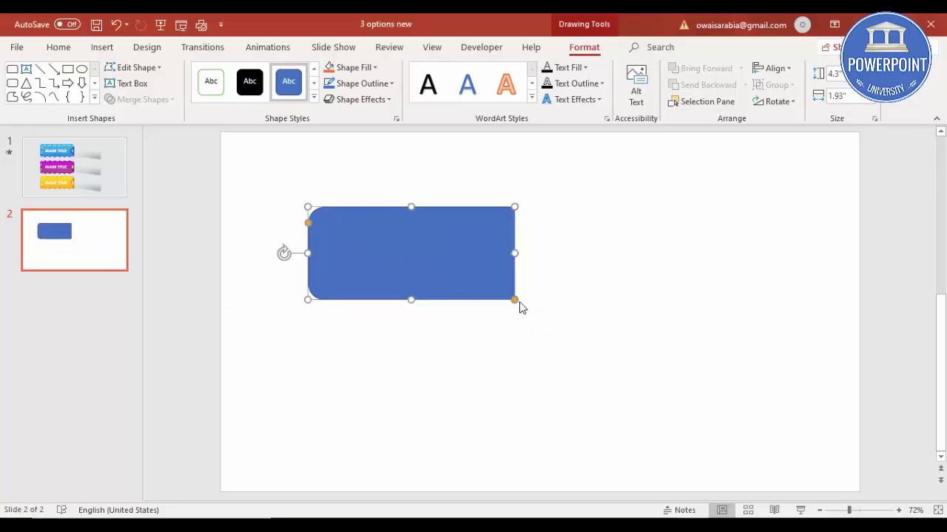
{"action": "left_click_drag", "start_coordinate": [515, 255], "coordinate": [529, 256]}
{"action": "left_click", "coordinate": [389, 84]}
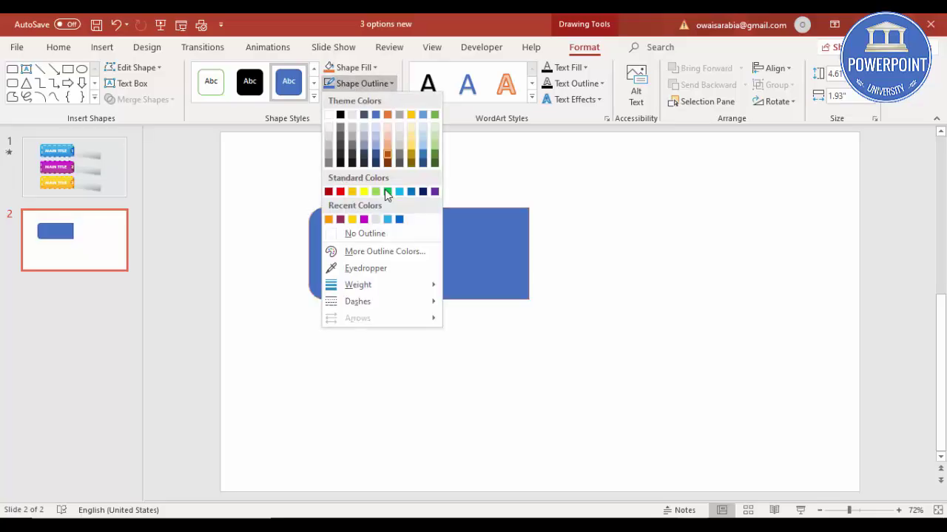
{"action": "left_click", "coordinate": [384, 236]}
{"action": "left_click", "coordinate": [552, 254]}
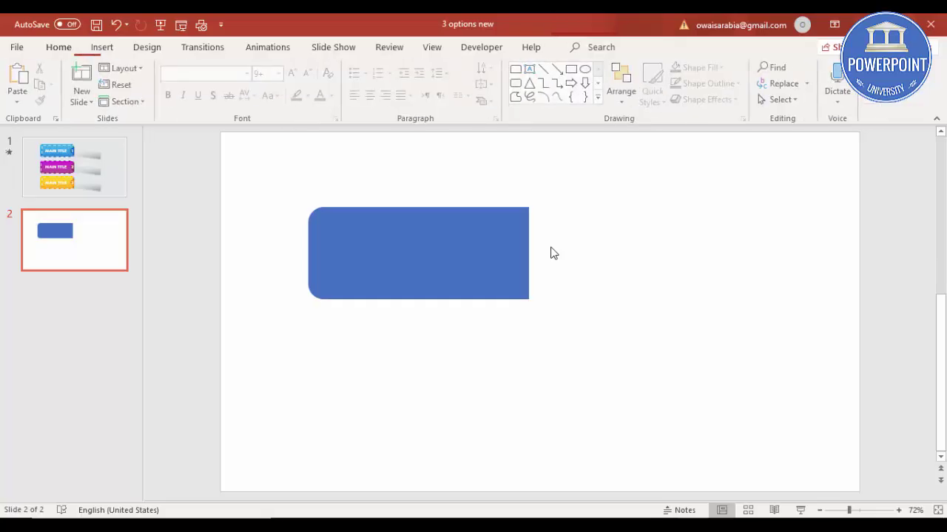
- Insert an oval circle to the right of the blue rectangle
{"action": "left_click", "coordinate": [102, 48]}
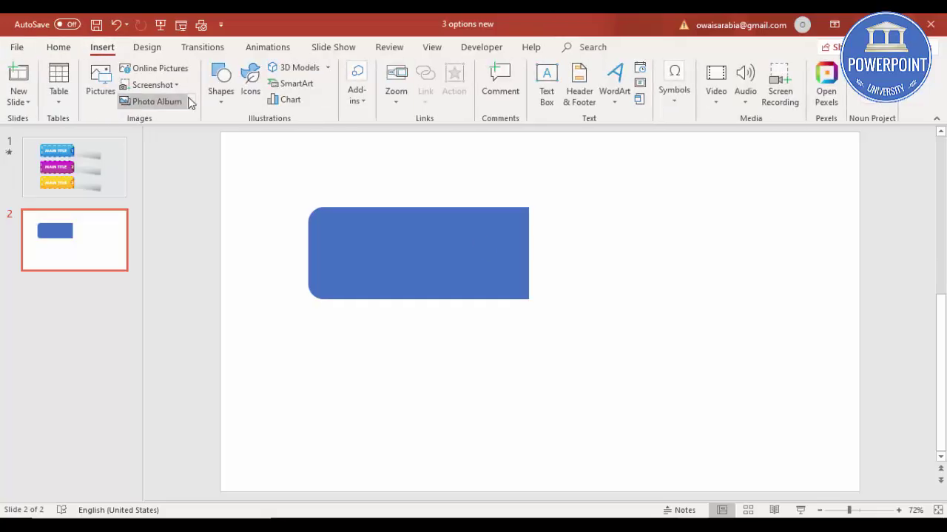
{"action": "left_click", "coordinate": [221, 102]}
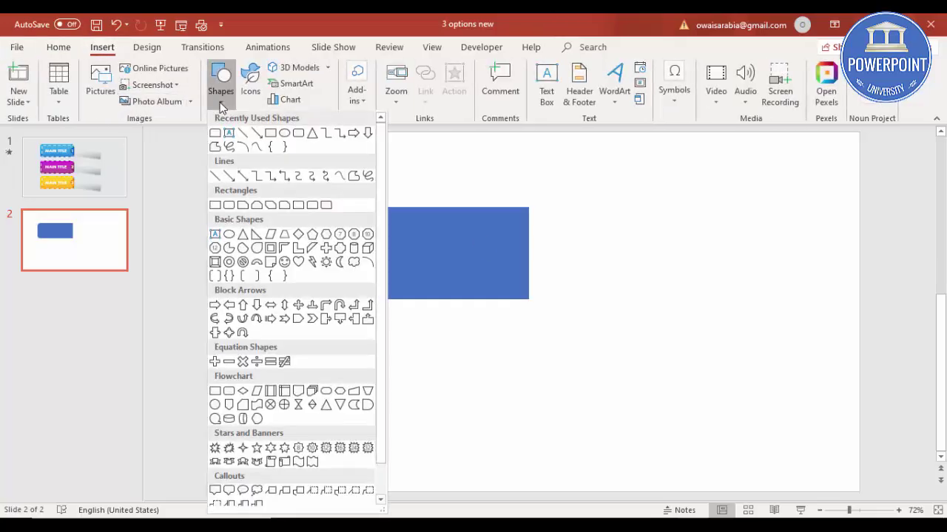
{"action": "left_click", "coordinate": [229, 238]}
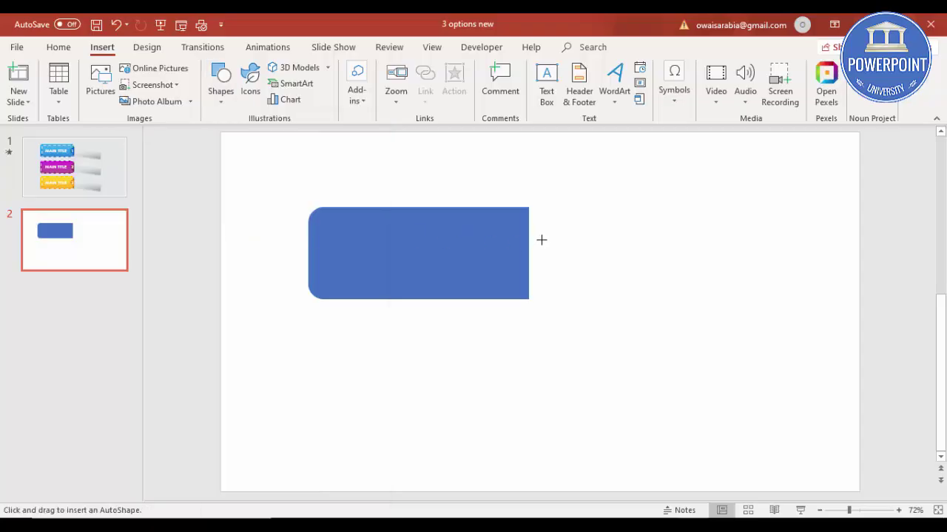
{"action": "left_click", "coordinate": [541, 231]}
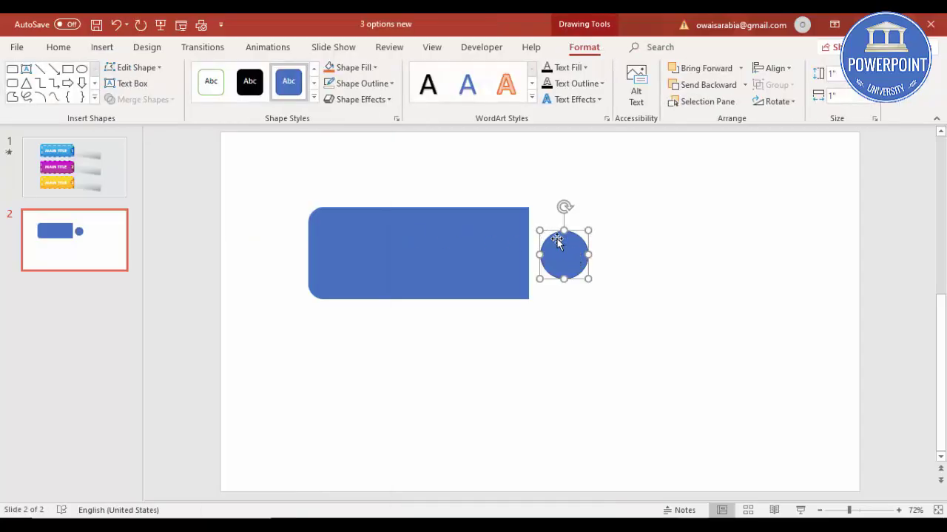
- Give the circle no outline and a yellow fill, and centre it on the rectangle's right edge
{"action": "left_click", "coordinate": [367, 87]}
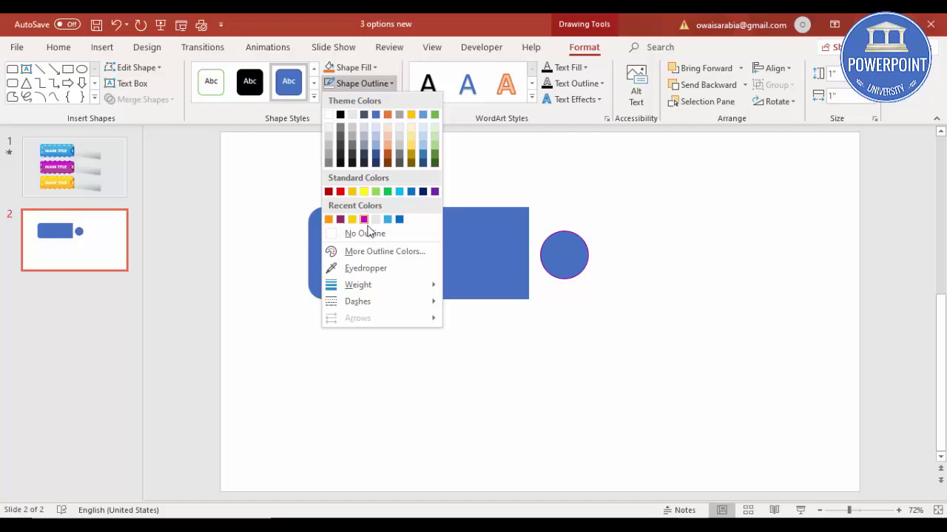
{"action": "left_click", "coordinate": [362, 232]}
{"action": "left_click", "coordinate": [370, 68]}
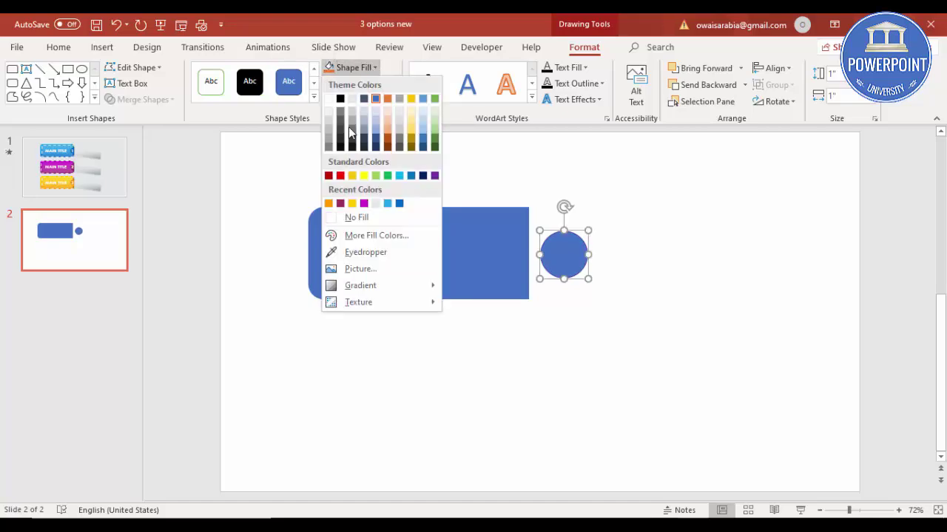
{"action": "left_click", "coordinate": [355, 177]}
{"action": "left_click", "coordinate": [539, 249]}
{"action": "left_click_drag", "start_coordinate": [554, 253], "coordinate": [528, 254]}
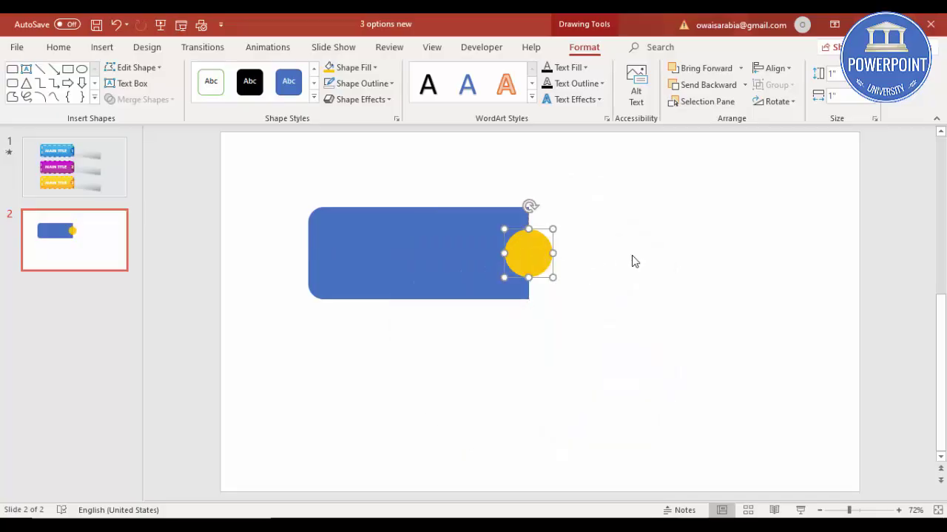
{"action": "left_click", "coordinate": [632, 261]}
- Copy the blue tab and yellow circle to the lower right, then reselect the upper pair
{"action": "left_click", "coordinate": [444, 241]}
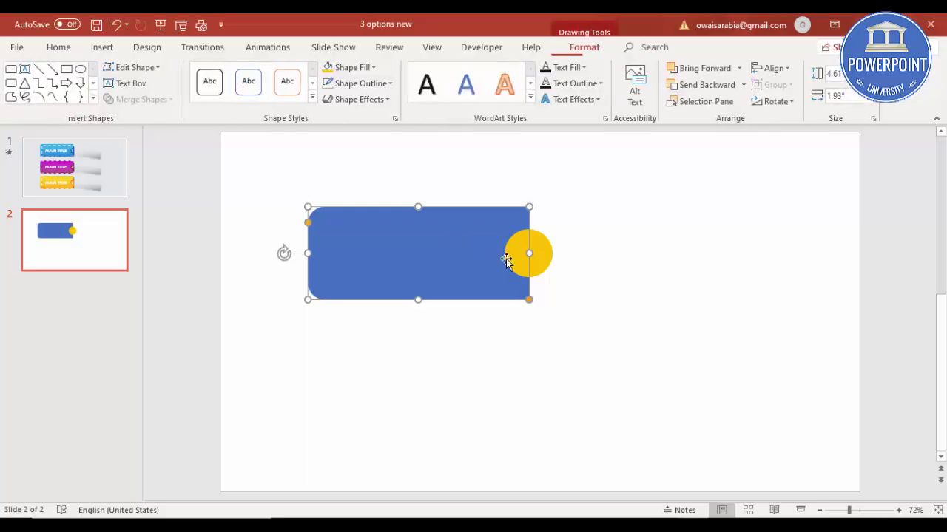
{"action": "left_click", "coordinate": [539, 251], "text": "shift"}
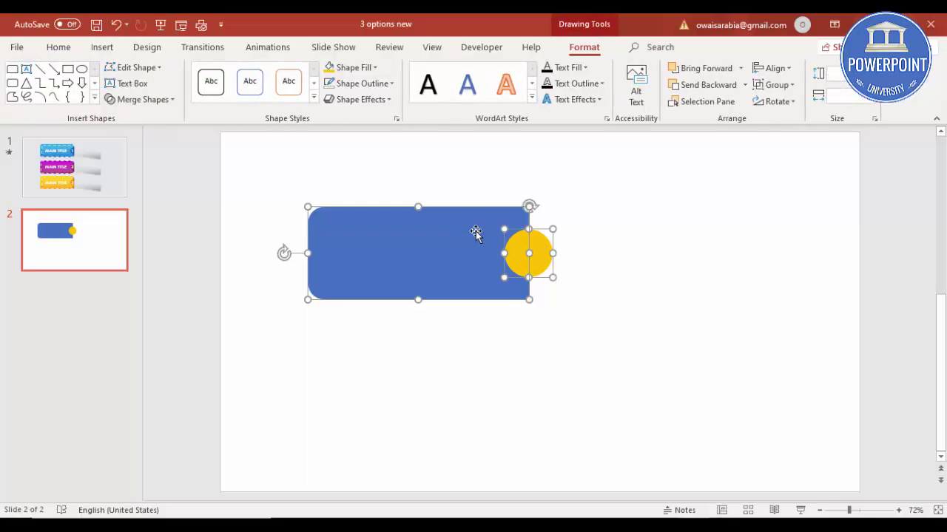
{"action": "left_click_drag", "start_coordinate": [517, 260], "coordinate": [714, 383]}
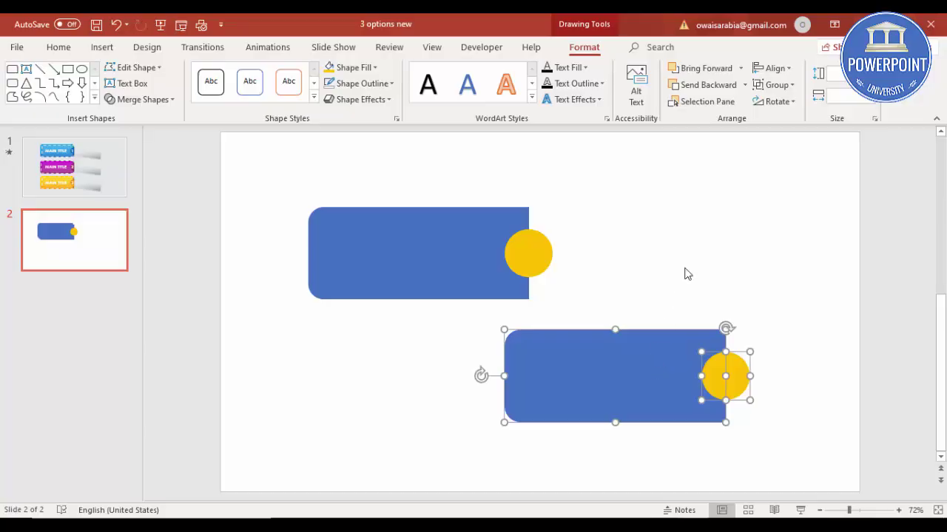
{"action": "left_click", "coordinate": [727, 258]}
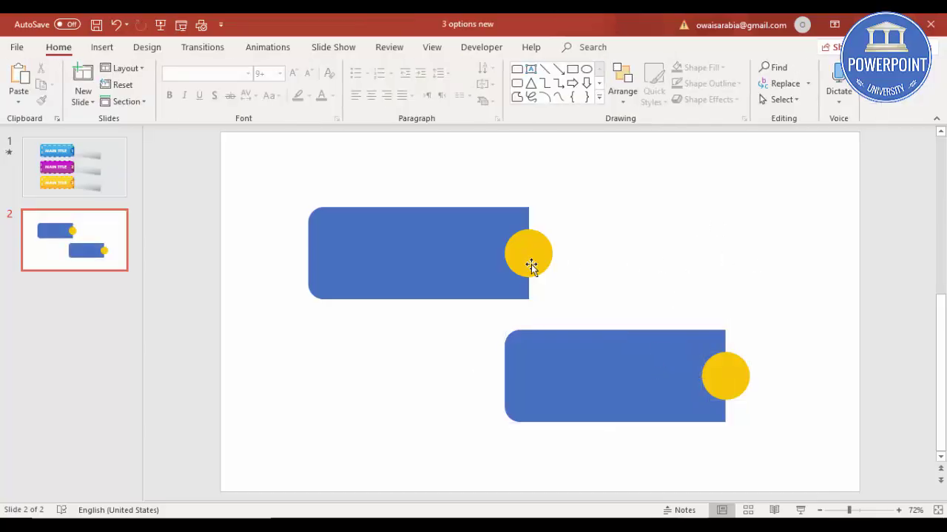
{"action": "left_click", "coordinate": [395, 231]}
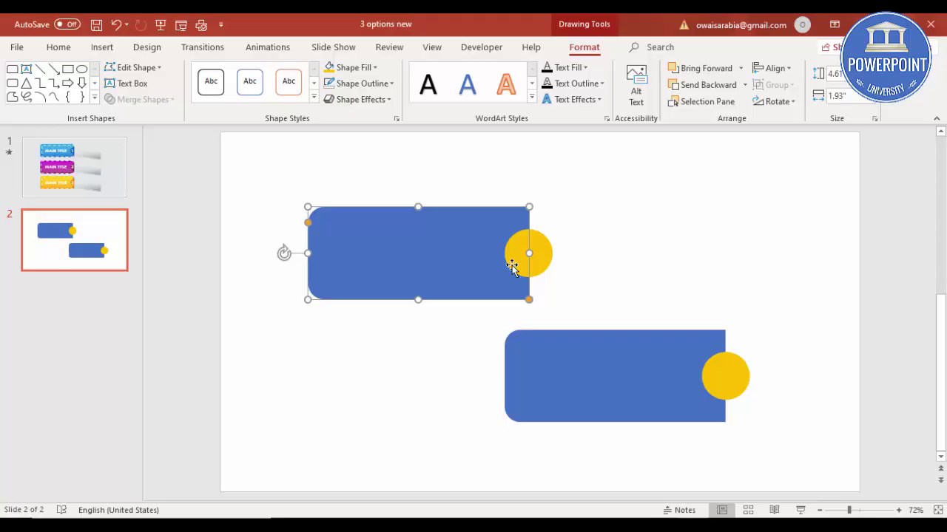
{"action": "left_click", "coordinate": [543, 253], "text": "shift"}
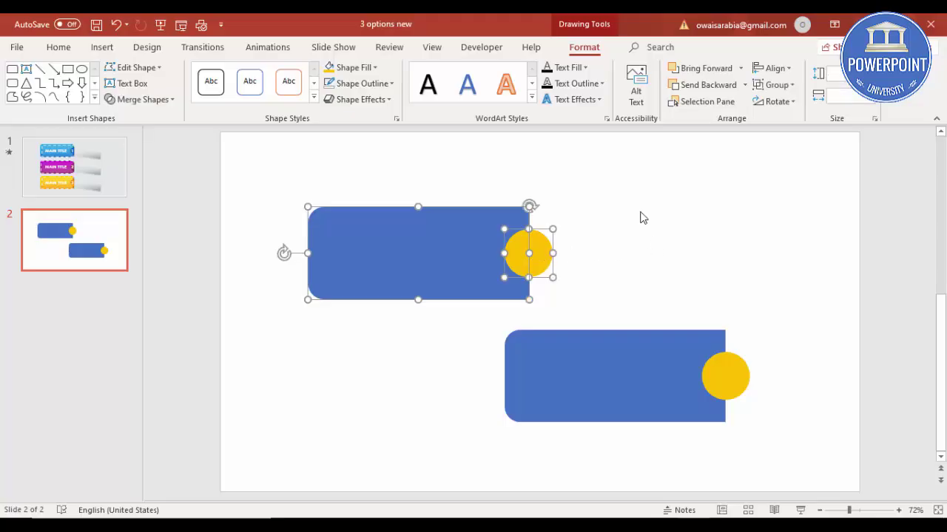
- Subtract the circle from the upper rectangle with Merge Shapes and nudge the notched tab up-left
{"action": "left_click", "coordinate": [153, 103]}
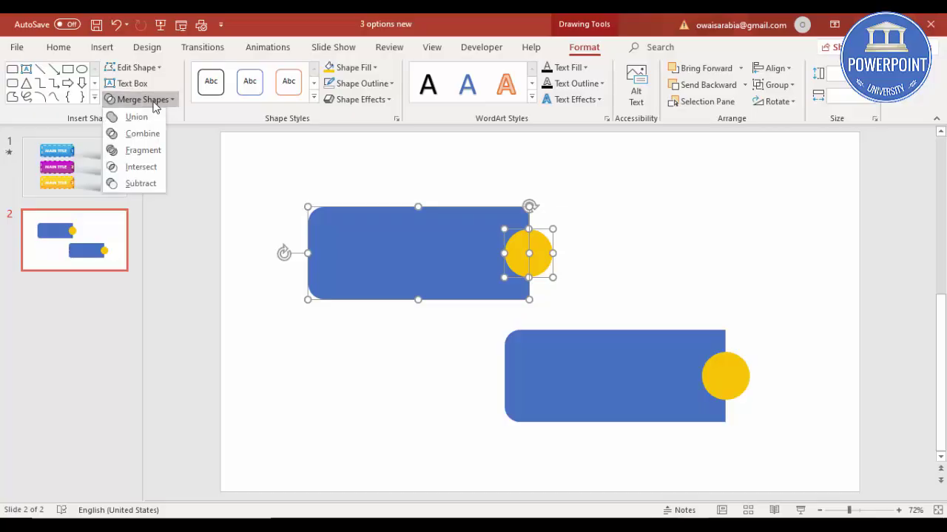
{"action": "left_click", "coordinate": [150, 183]}
{"action": "mouse_move", "coordinate": [441, 261]}
{"action": "left_mouse_down"}
{"action": "mouse_move", "coordinate": [437, 239]}
{"action": "mouse_move", "coordinate": [437, 252]}
{"action": "left_mouse_up"}
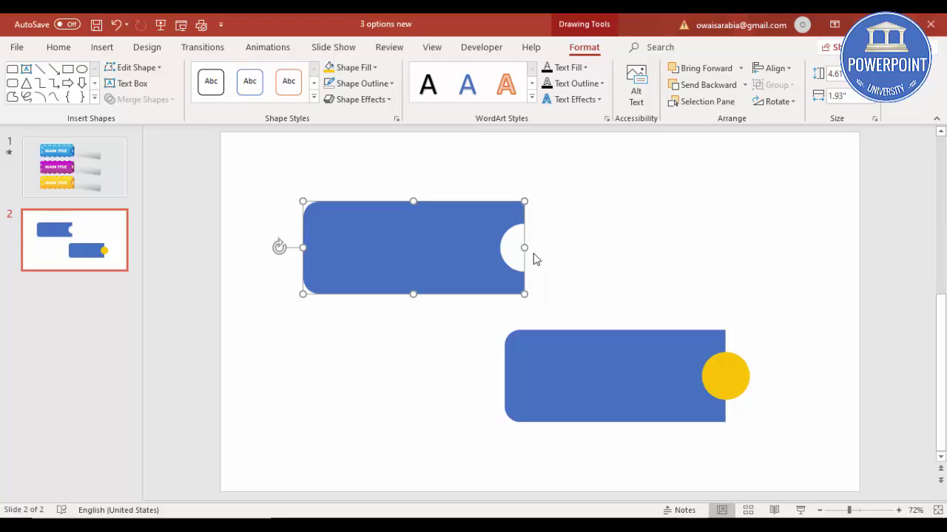
{"action": "left_click", "coordinate": [660, 253]}
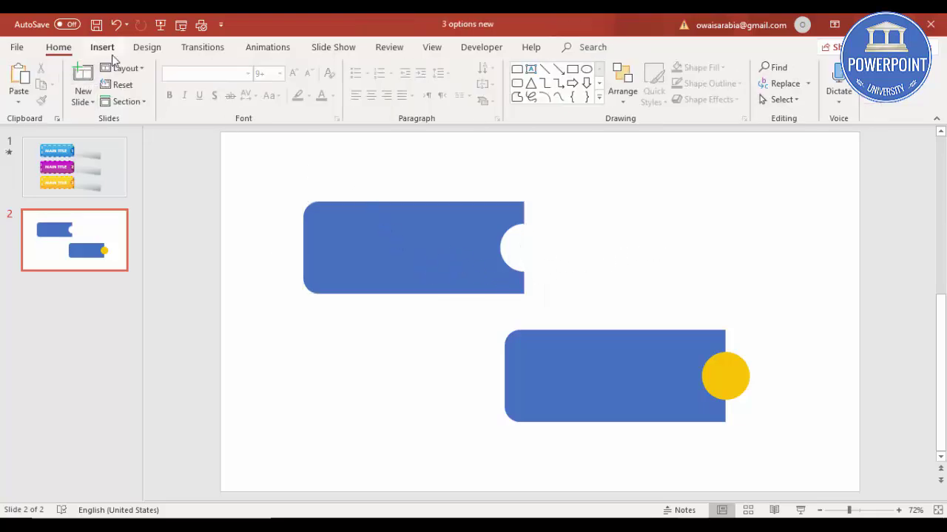
- Shrink the lower rectangle onto the notched tab, fill it grey, and put the circle at its right end
{"action": "left_click", "coordinate": [556, 353]}
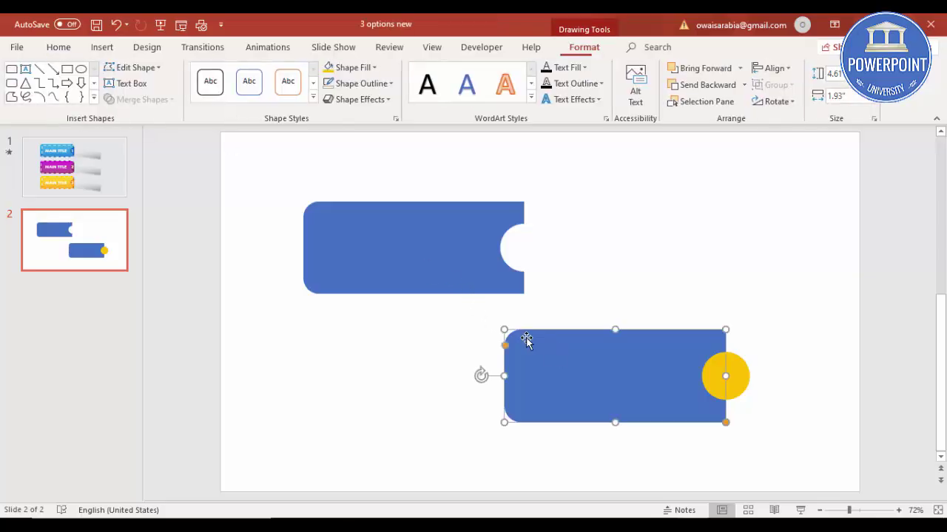
{"action": "left_click_drag", "start_coordinate": [502, 329], "coordinate": [538, 361]}
{"action": "left_click_drag", "start_coordinate": [614, 383], "coordinate": [419, 249]}
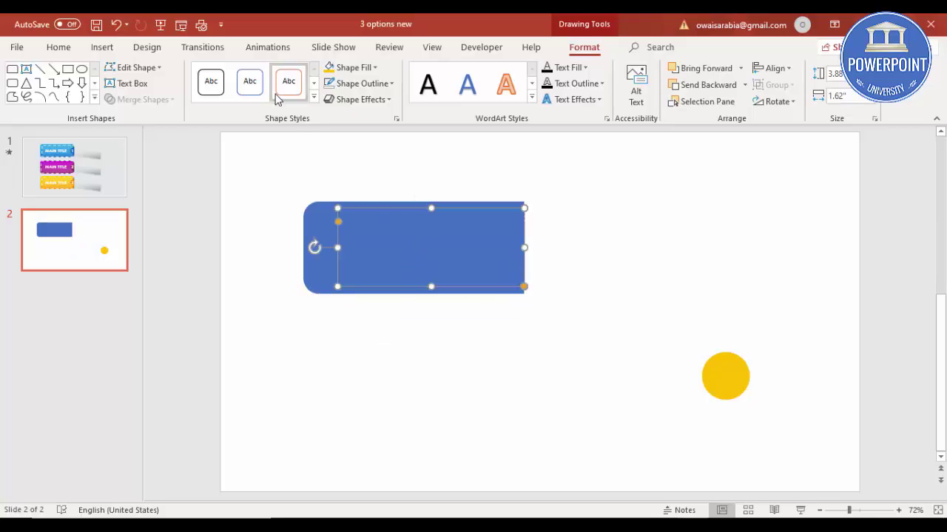
{"action": "left_click", "coordinate": [361, 68]}
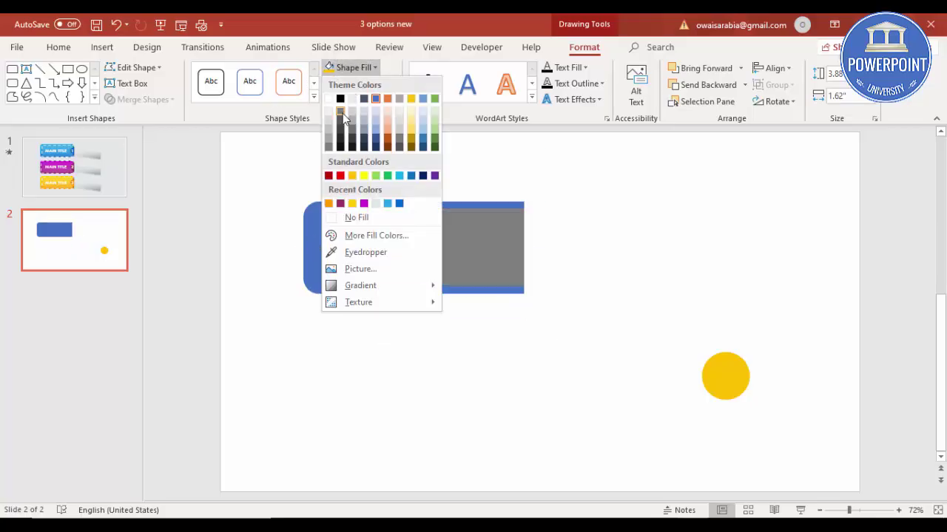
{"action": "left_click", "coordinate": [343, 113]}
{"action": "left_click_drag", "start_coordinate": [338, 250], "coordinate": [313, 247]}
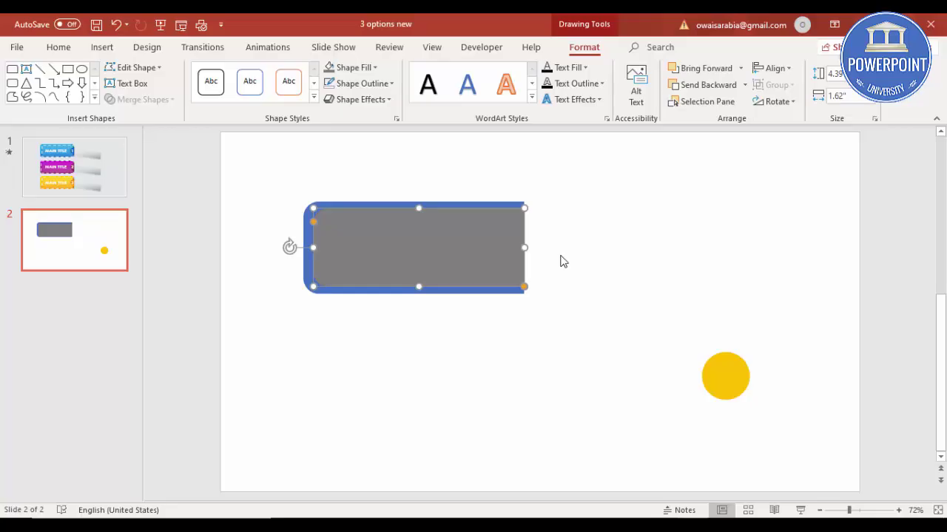
{"action": "left_click", "coordinate": [588, 277]}
{"action": "left_click", "coordinate": [727, 372]}
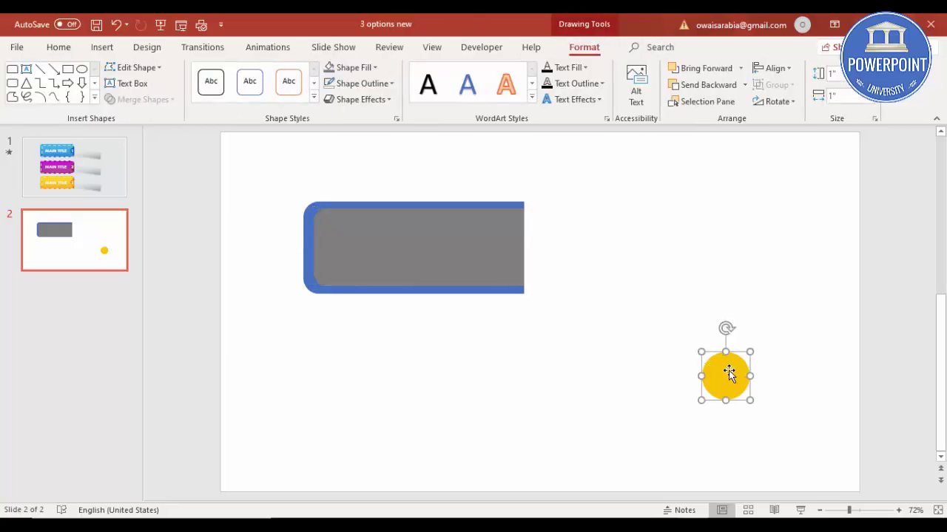
{"action": "left_click_drag", "start_coordinate": [726, 372], "coordinate": [525, 241]}
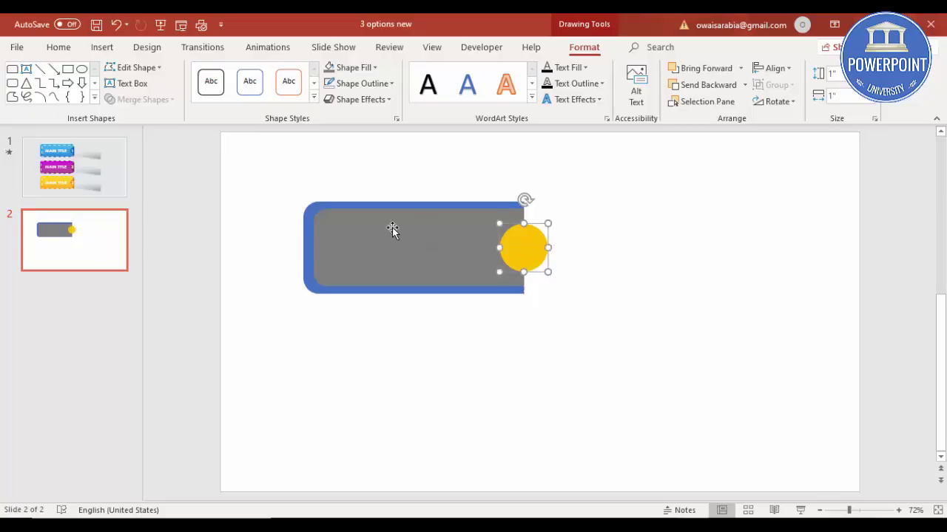
- Subtract the yellow circle from the grey panel and position the notched panel inside the blue tab
{"action": "left_click", "coordinate": [392, 231]}
{"action": "left_click", "coordinate": [535, 244], "text": "shift"}
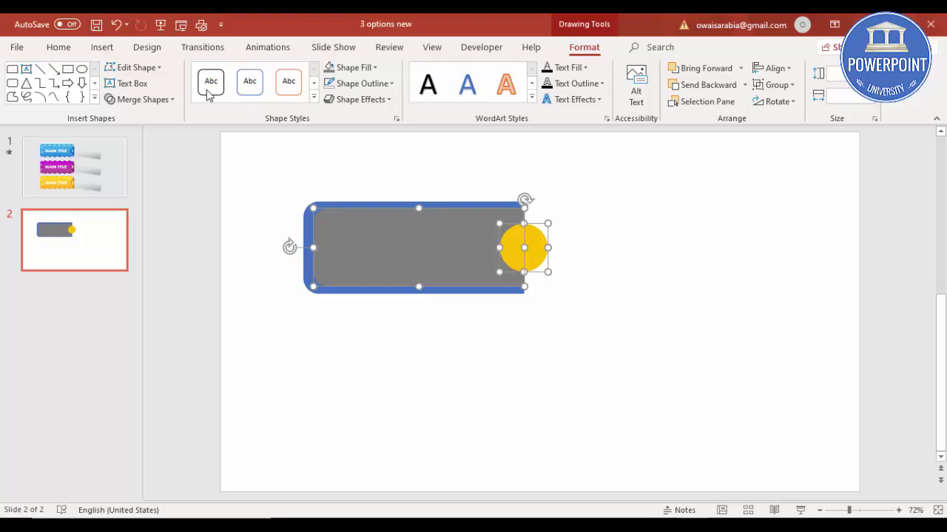
{"action": "left_click", "coordinate": [157, 99]}
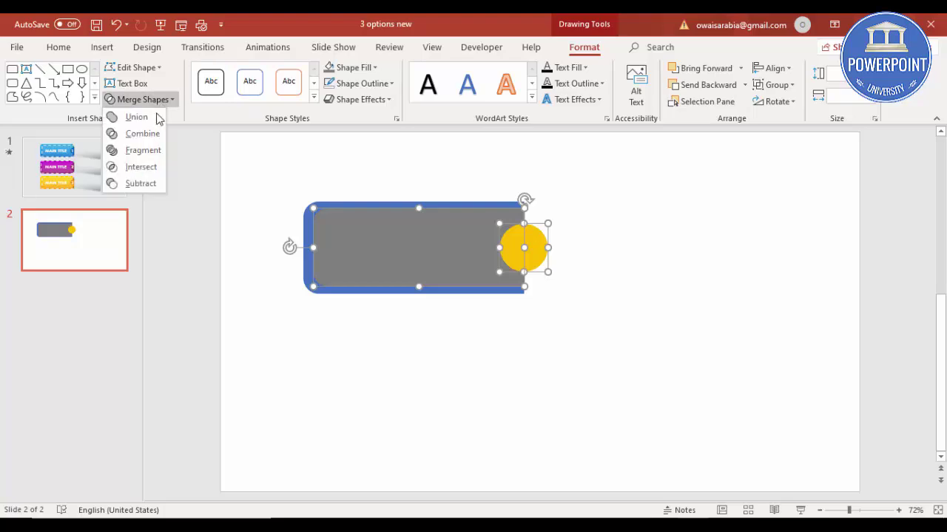
{"action": "left_click", "coordinate": [147, 183]}
{"action": "left_click", "coordinate": [488, 399]}
{"action": "mouse_move", "coordinate": [419, 239]}
{"action": "left_mouse_down"}
{"action": "mouse_move", "coordinate": [479, 374]}
{"action": "mouse_move", "coordinate": [448, 338]}
{"action": "mouse_move", "coordinate": [407, 246]}
{"action": "left_mouse_up"}
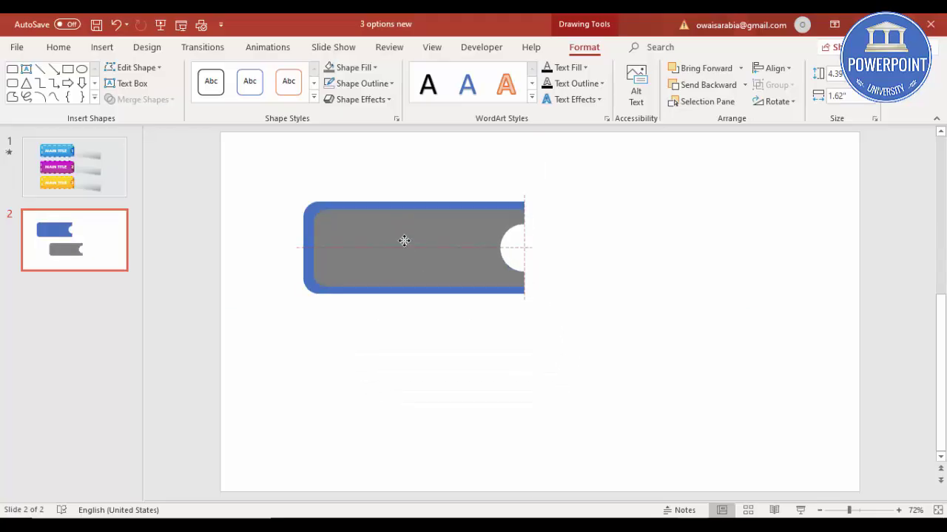
{"action": "left_click_drag", "start_coordinate": [403, 240], "coordinate": [405, 242]}
{"action": "left_click", "coordinate": [597, 290]}
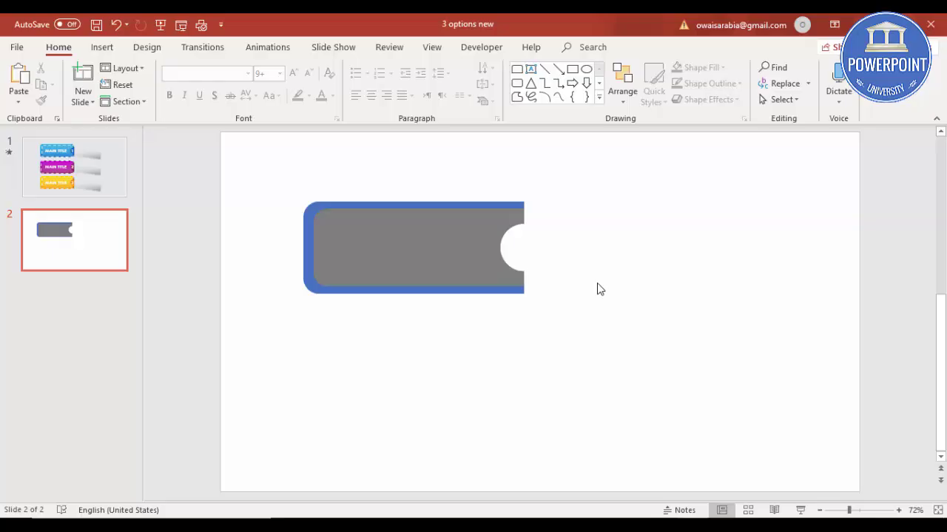
- Fill the outer tab light blue and set the inner panel to No Fill
{"action": "left_click", "coordinate": [314, 206]}
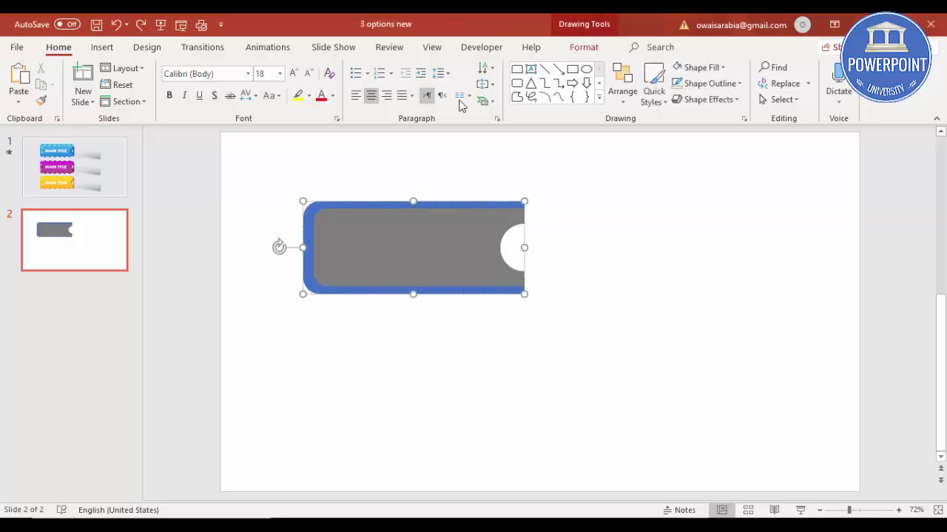
{"action": "left_click", "coordinate": [581, 47]}
{"action": "left_click", "coordinate": [354, 67]}
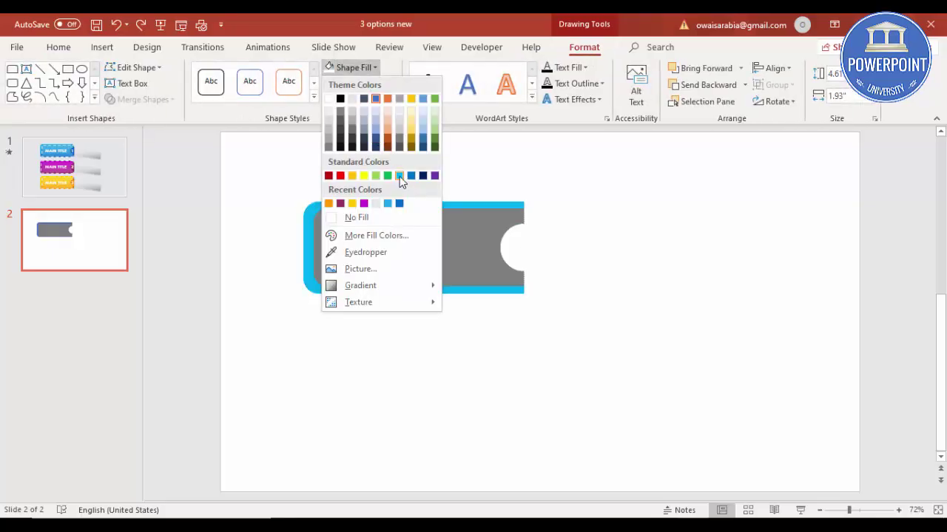
{"action": "key", "text": "Escape"}
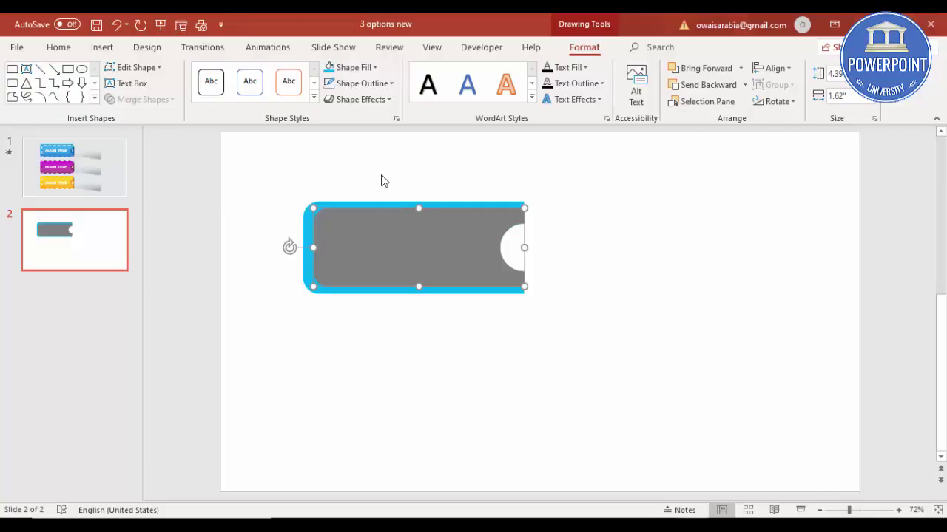
{"action": "left_click", "coordinate": [351, 68]}
{"action": "left_click", "coordinate": [347, 215]}
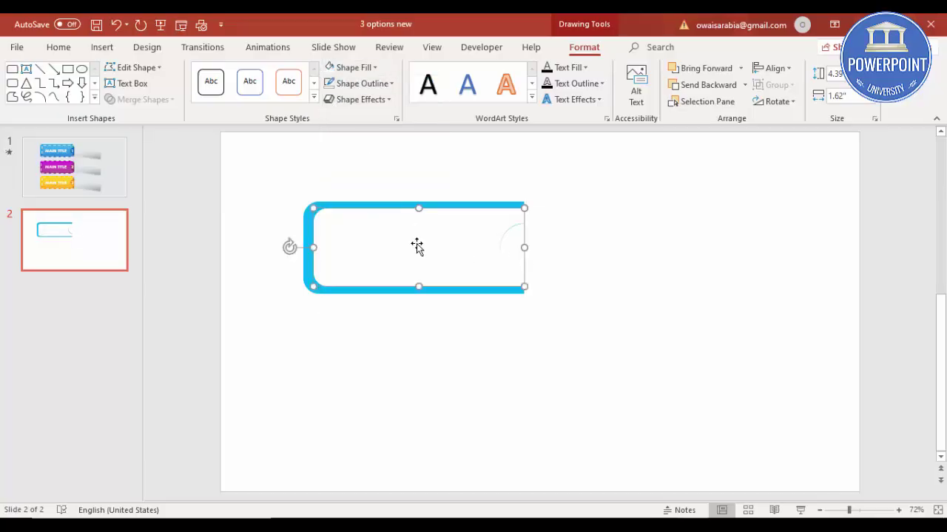
- Set the inner panel's fill transparency to 85% via Format Shape, then bring up the shapes gallery
{"action": "right_click", "coordinate": [391, 238]}
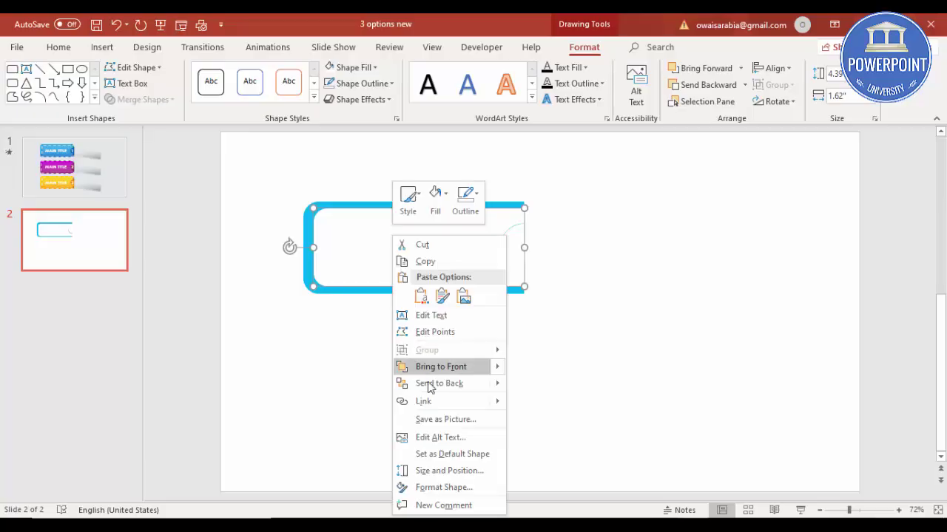
{"action": "left_click", "coordinate": [470, 488]}
{"action": "left_click", "coordinate": [898, 362]}
{"action": "type", "text": "85"}
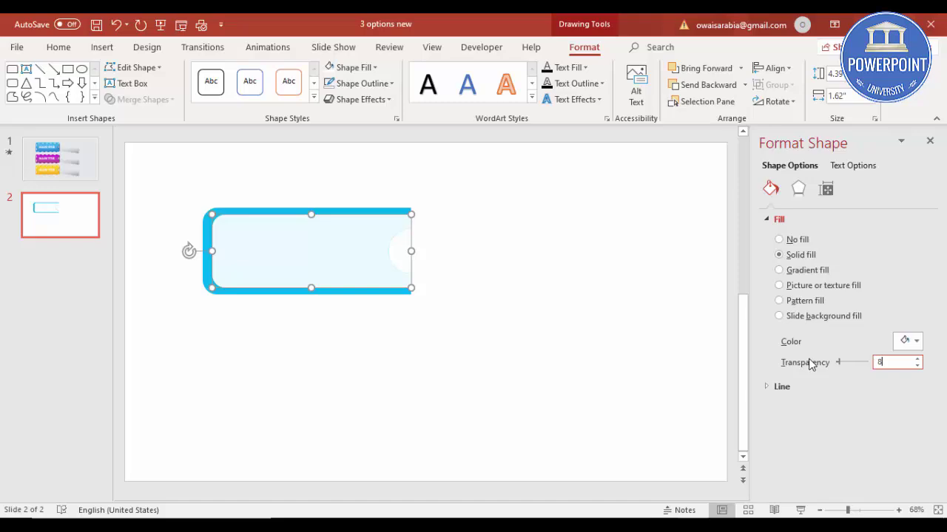
{"action": "key", "text": "Return"}
{"action": "left_click", "coordinate": [476, 357]}
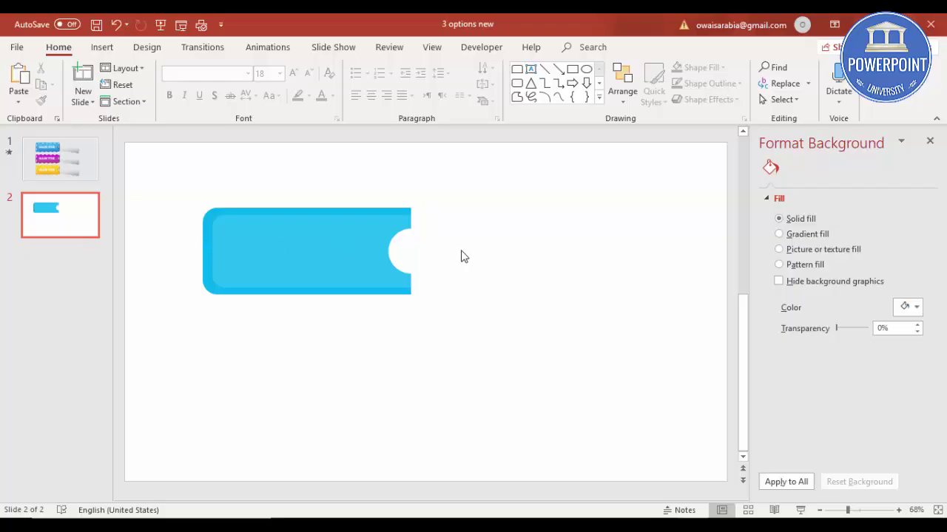
{"action": "left_click", "coordinate": [102, 47]}
{"action": "left_click", "coordinate": [226, 97]}
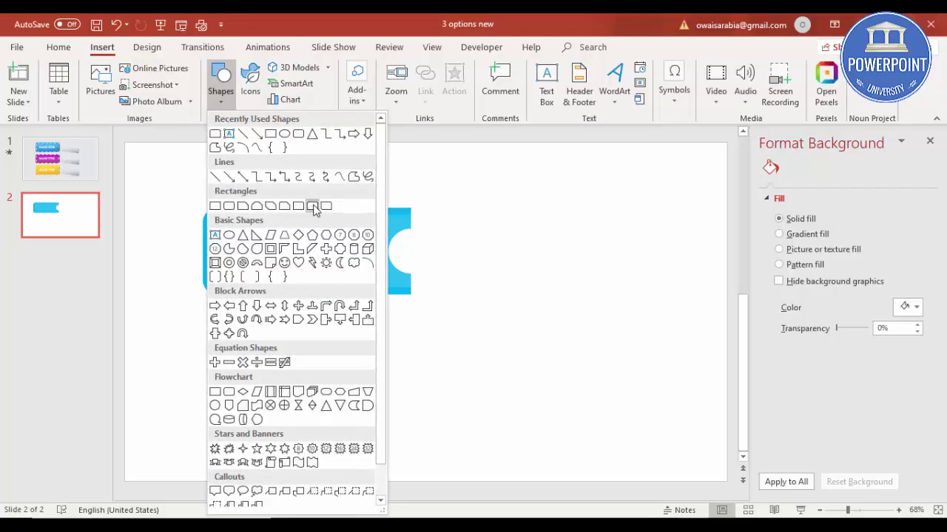
- Draw a tall Top Corners Rounded rectangle overlapping the tab's notched end, with no outline
{"action": "left_click", "coordinate": [314, 209]}
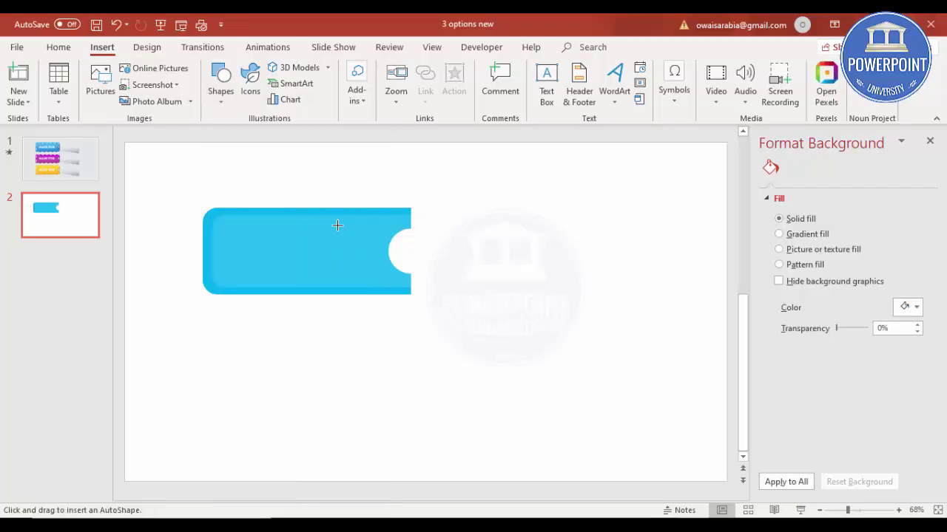
{"action": "mouse_move", "coordinate": [329, 218]}
{"action": "left_mouse_down"}
{"action": "mouse_move", "coordinate": [401, 334]}
{"action": "mouse_move", "coordinate": [408, 403]}
{"action": "left_mouse_up"}
{"action": "left_click", "coordinate": [369, 84]}
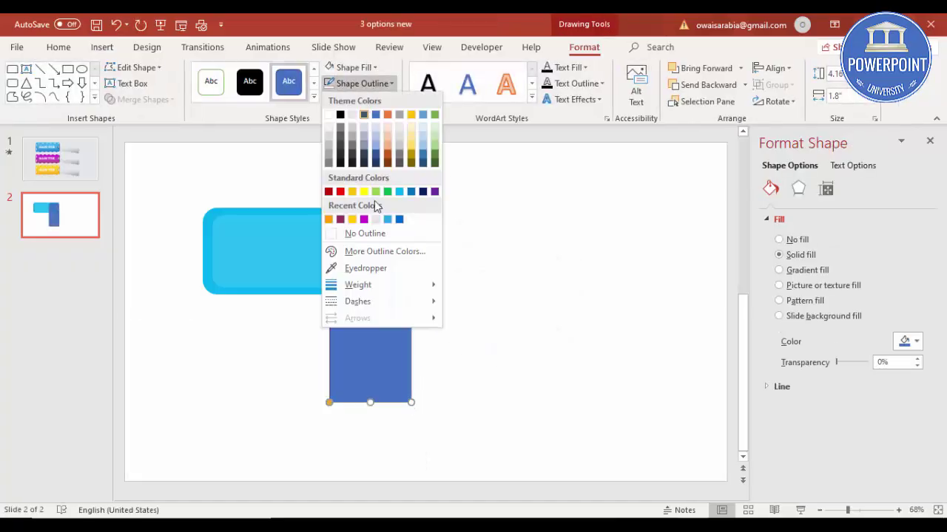
{"action": "left_click", "coordinate": [366, 291]}
{"action": "left_click", "coordinate": [776, 101]}
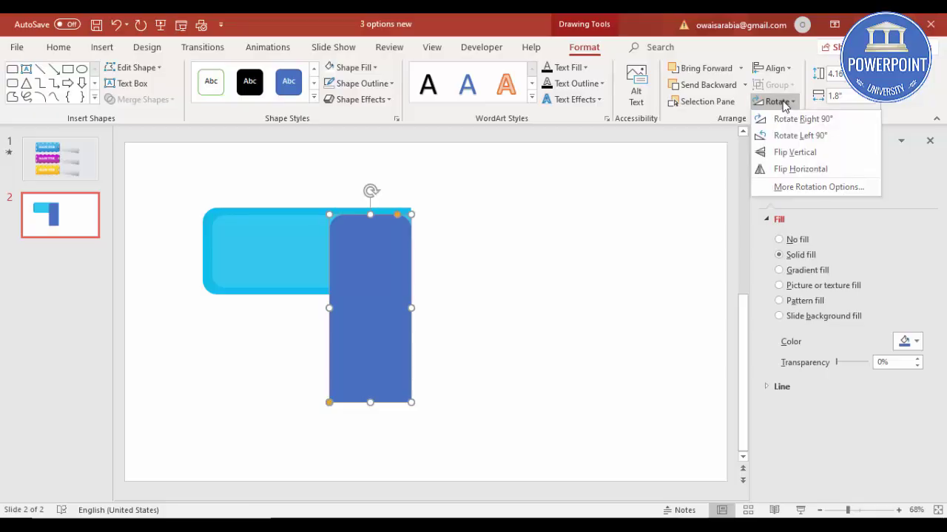